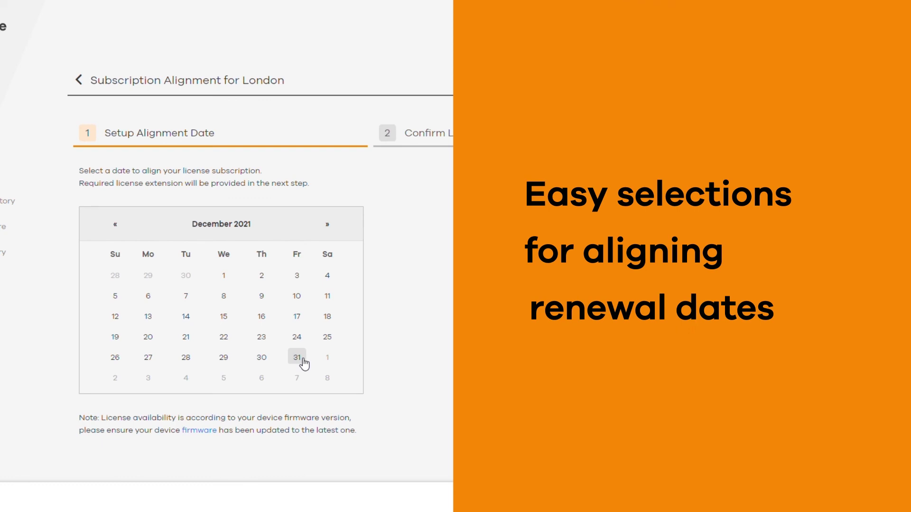
- Choose December 31 as the London subscription's alignment date in the calendar
click(307, 358)
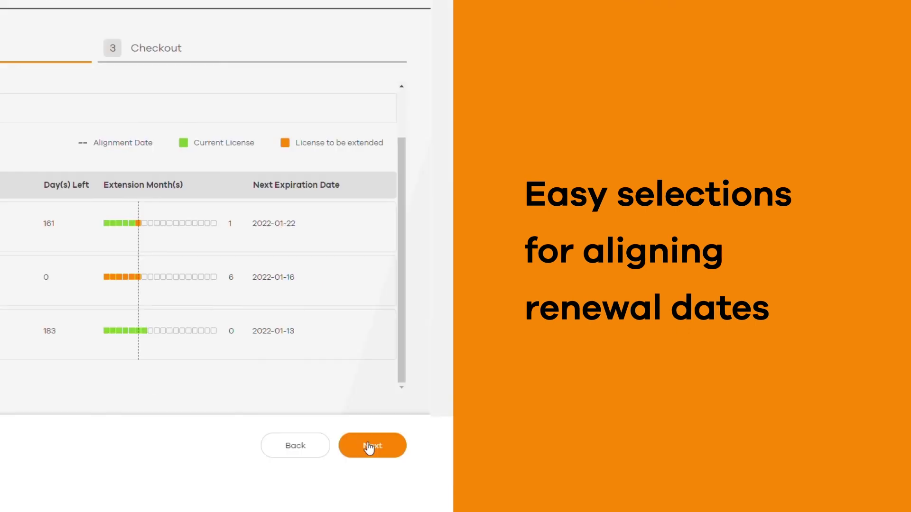